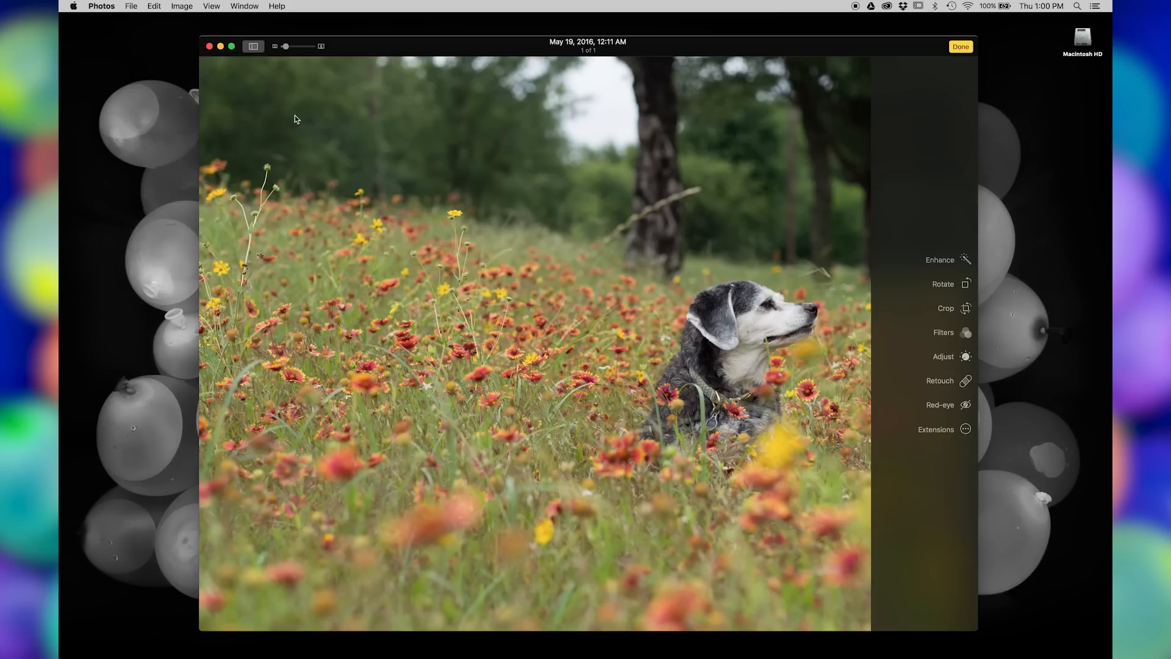
Expand the photo editor to full screen and auto-enhance the dog photo
click(232, 47)
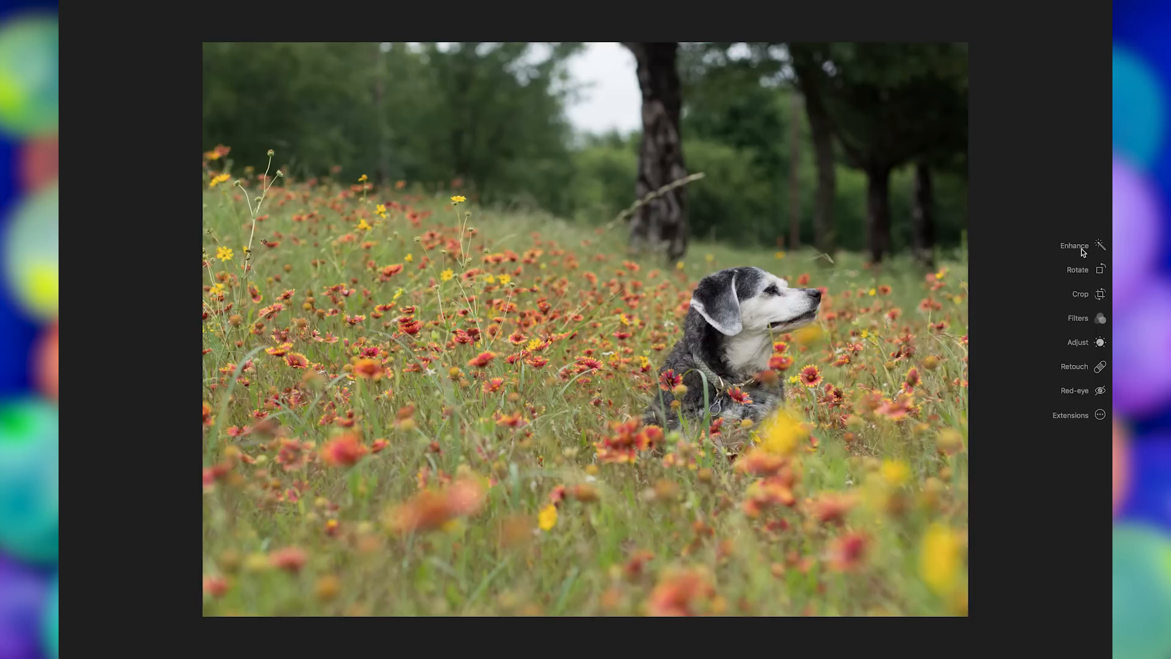
click(1103, 247)
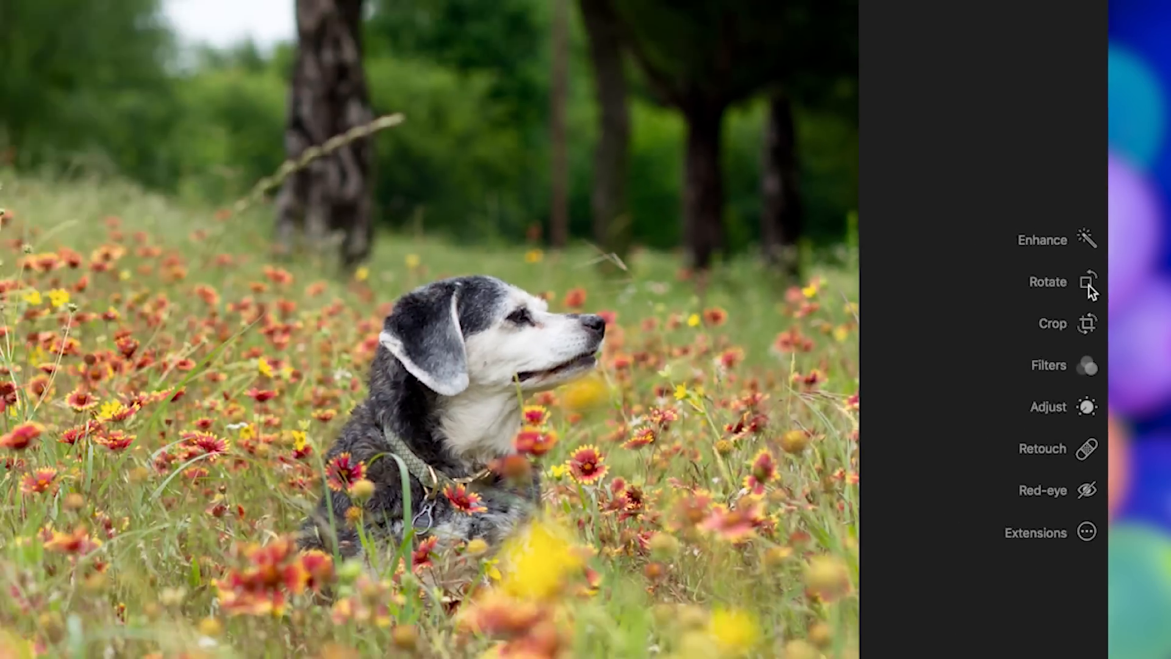
Rotate the photo in quarter turns through a full circle back to upright
click(1064, 311)
click(1064, 311)
click(1100, 271)
click(1101, 272)
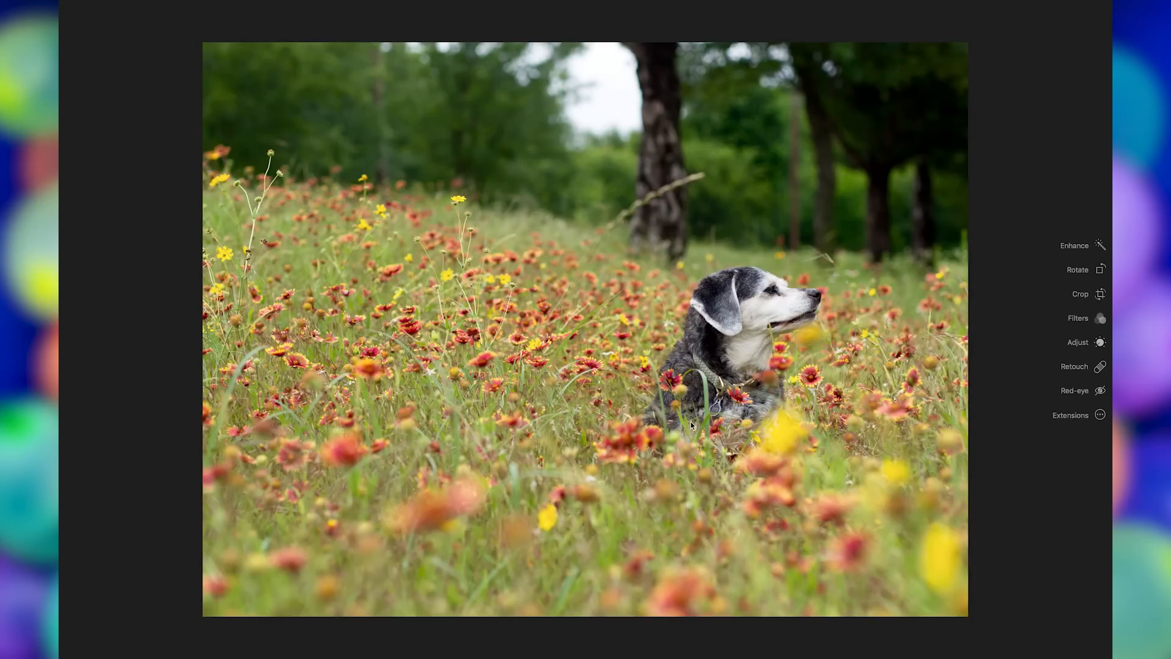
Straighten the photo with a slight counterclockwise tilt and crop in from the top, bottom and left edges, placing the dog near the right third
click(1100, 293)
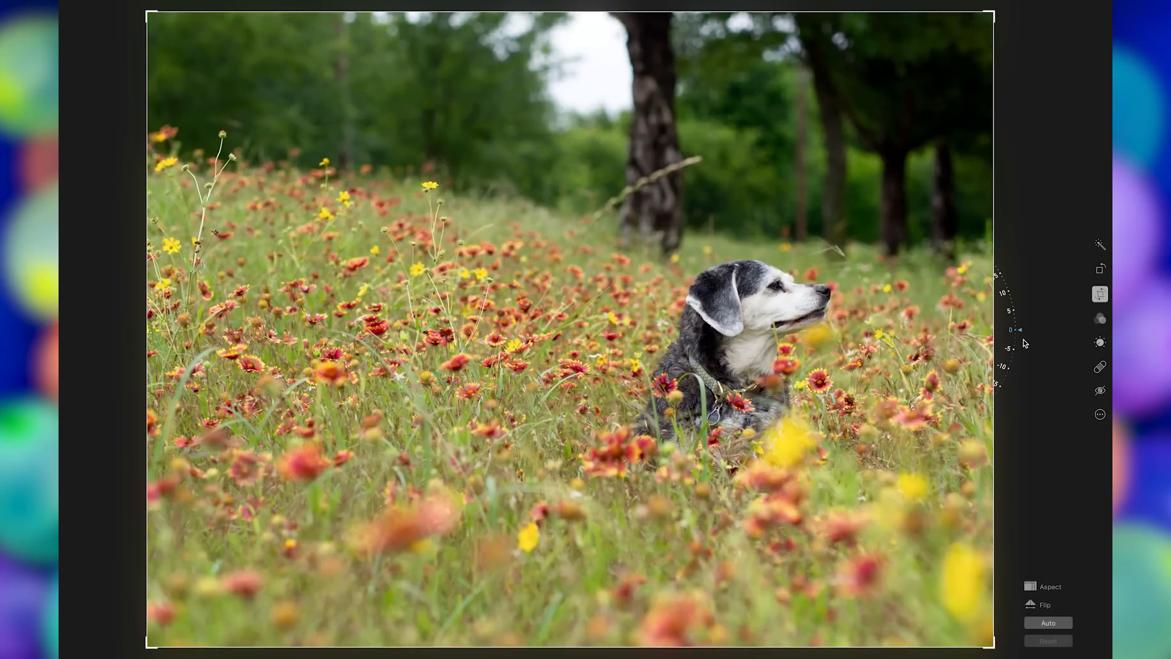
drag(1027, 337, 1025, 308)
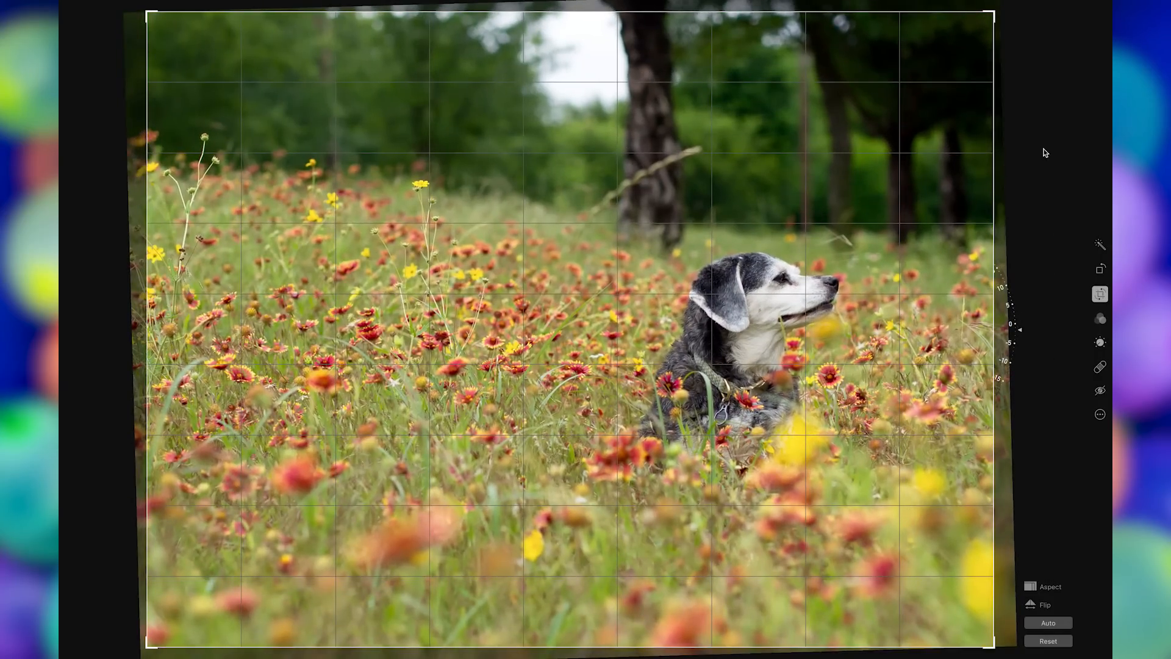
drag(990, 12, 1003, 80)
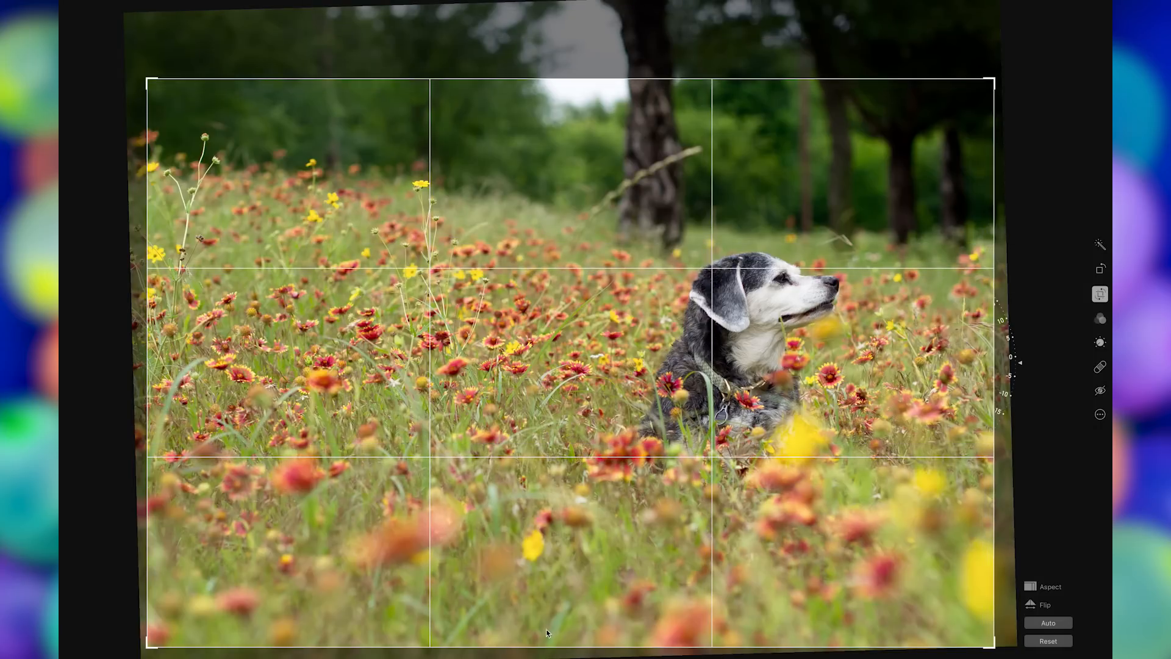
drag(538, 647, 538, 635)
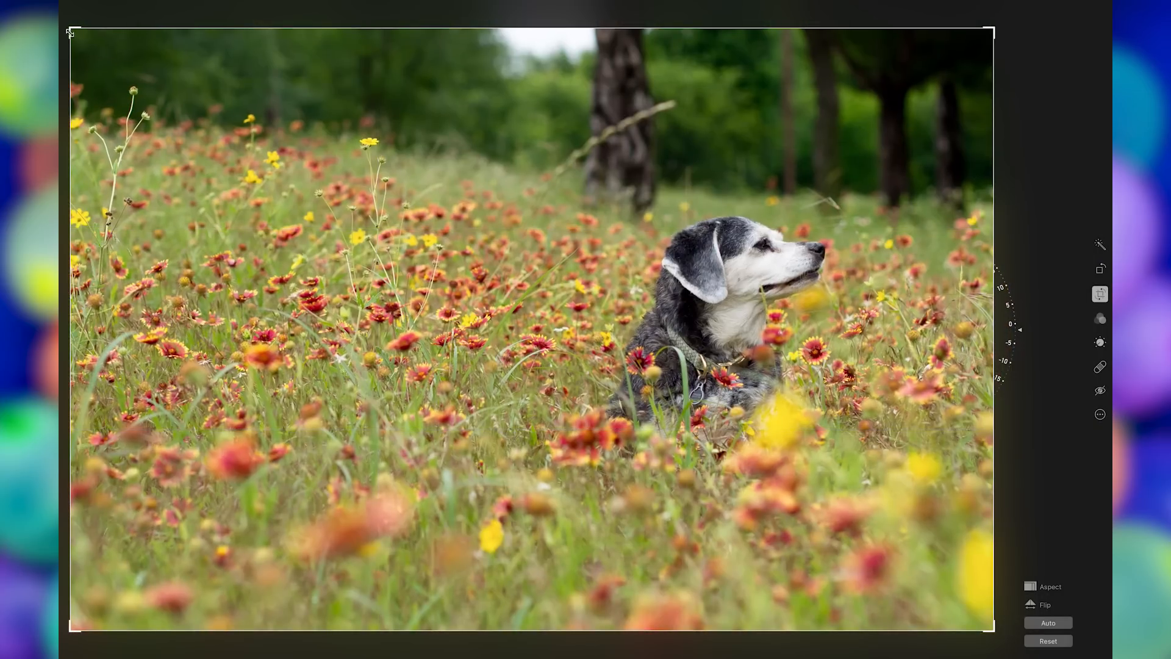
drag(71, 29, 214, 55)
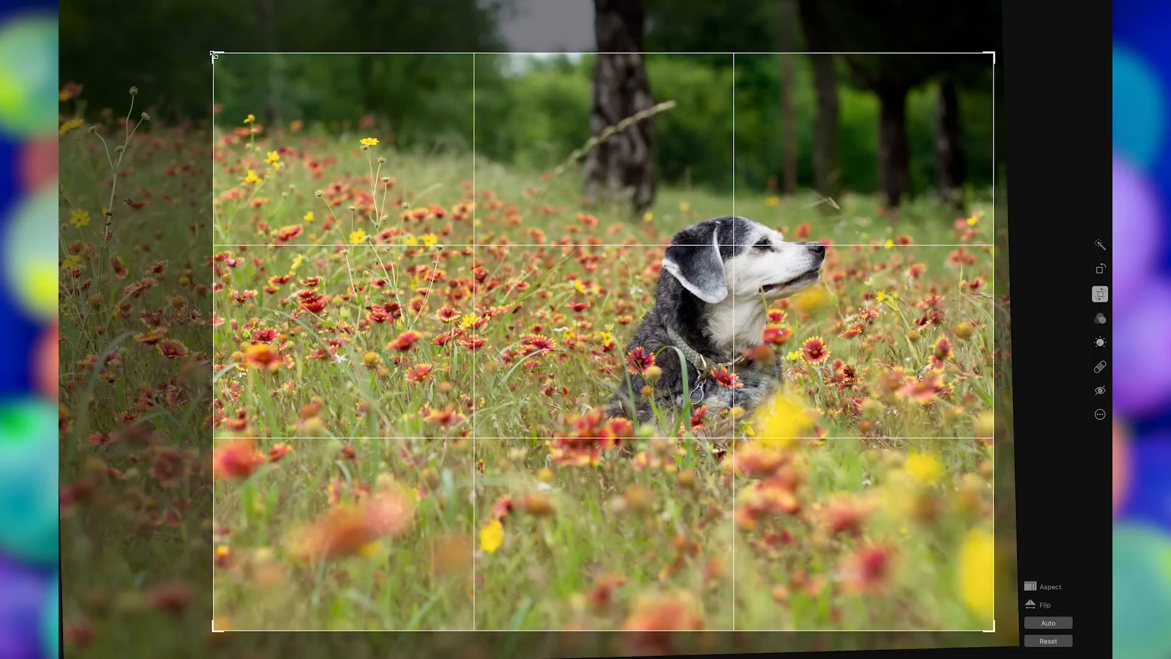
drag(214, 55, 211, 55)
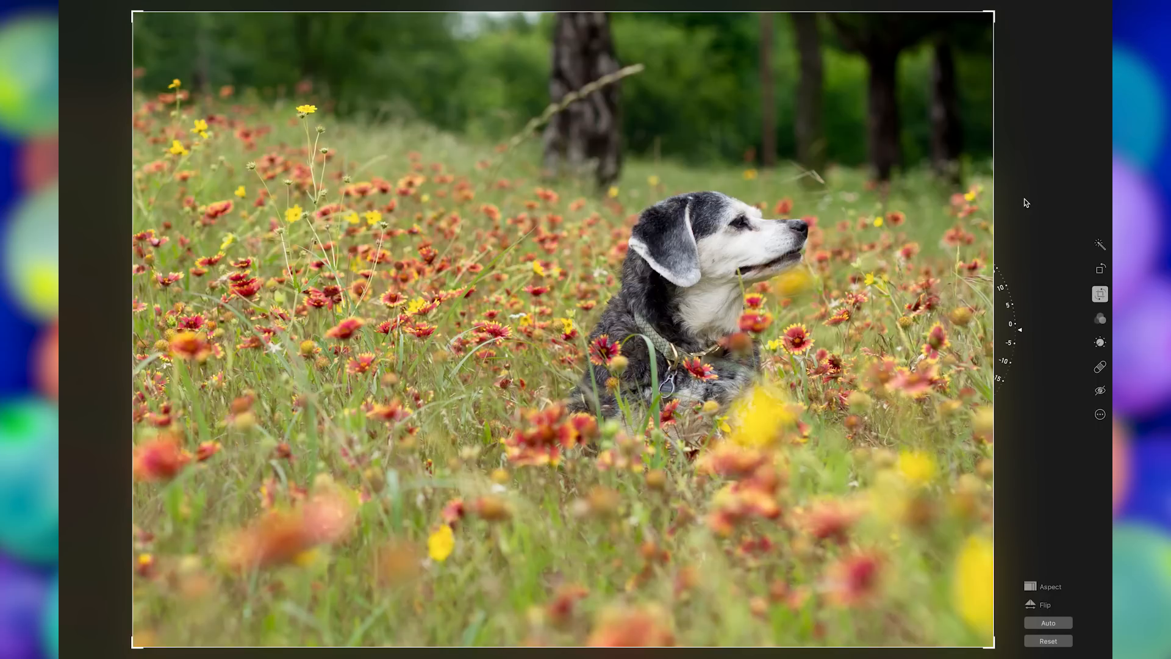
Darken the photo slightly with the overall Light adjustment and reduce its overall Color adjustment a little
click(1100, 320)
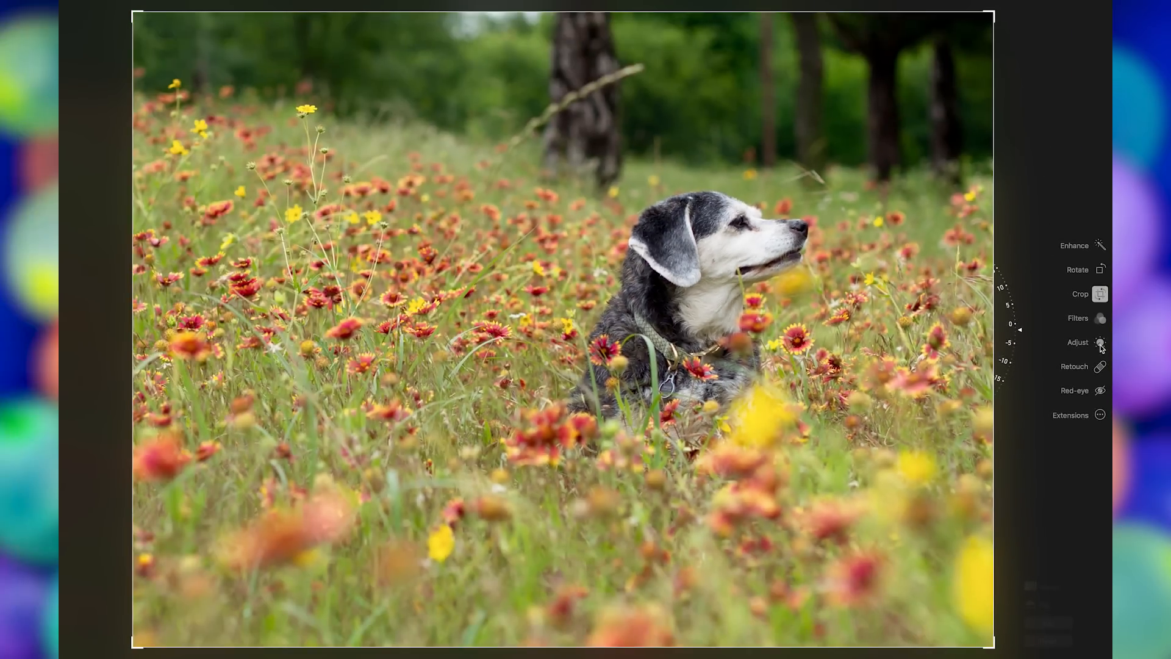
click(1100, 344)
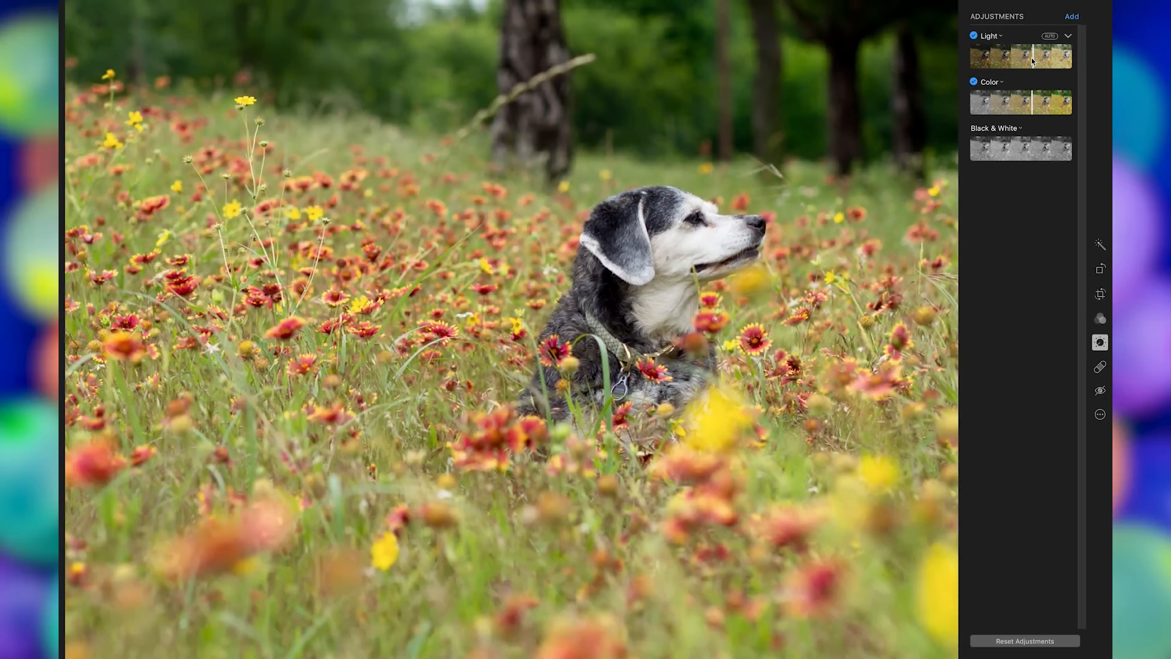
mouse_move(1030, 58)
mouse_down()
mouse_move(1014, 59)
mouse_move(1044, 61)
mouse_move(1015, 62)
mouse_up()
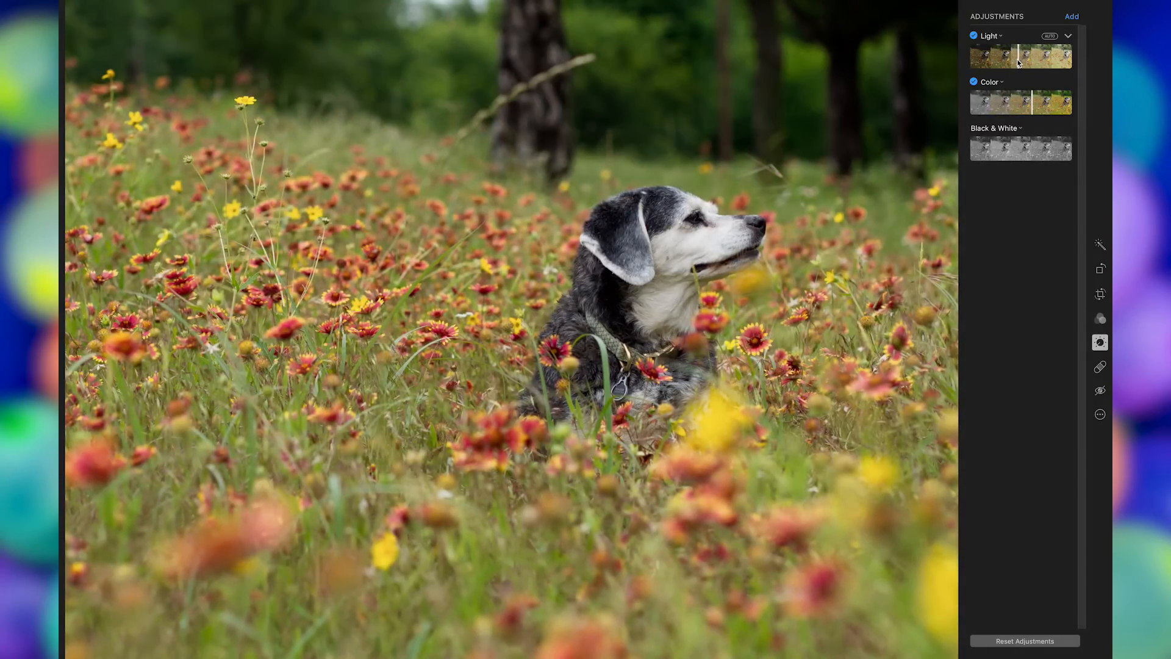
mouse_move(1035, 107)
mouse_down()
mouse_move(1000, 105)
mouse_move(1048, 105)
mouse_move(1007, 109)
mouse_move(1028, 104)
mouse_up()
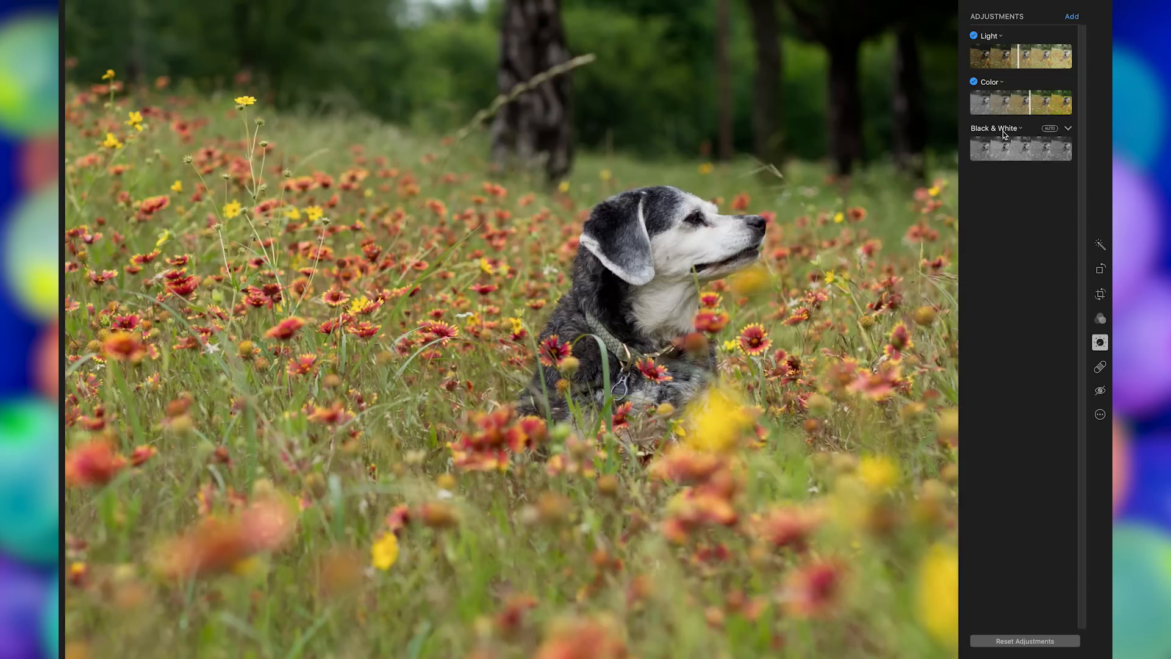
Try a Black & White conversion with a slightly raised overall level, and switch it off again
click(1027, 152)
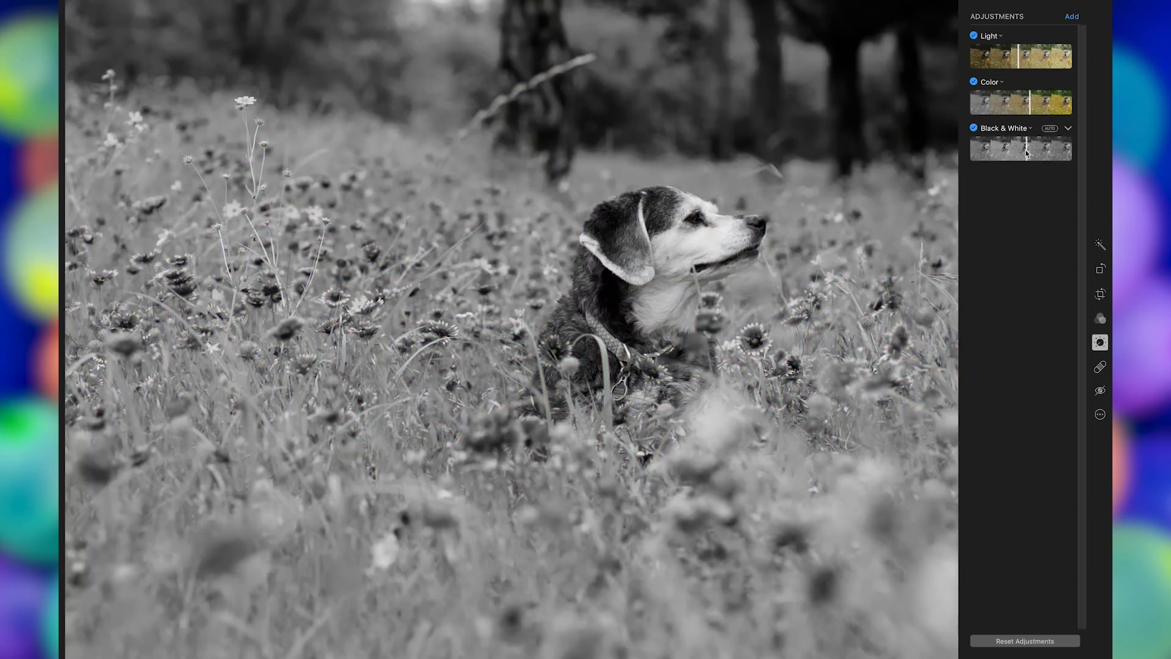
mouse_move(1026, 151)
mouse_down()
mouse_move(1016, 149)
mouse_move(1037, 144)
mouse_up()
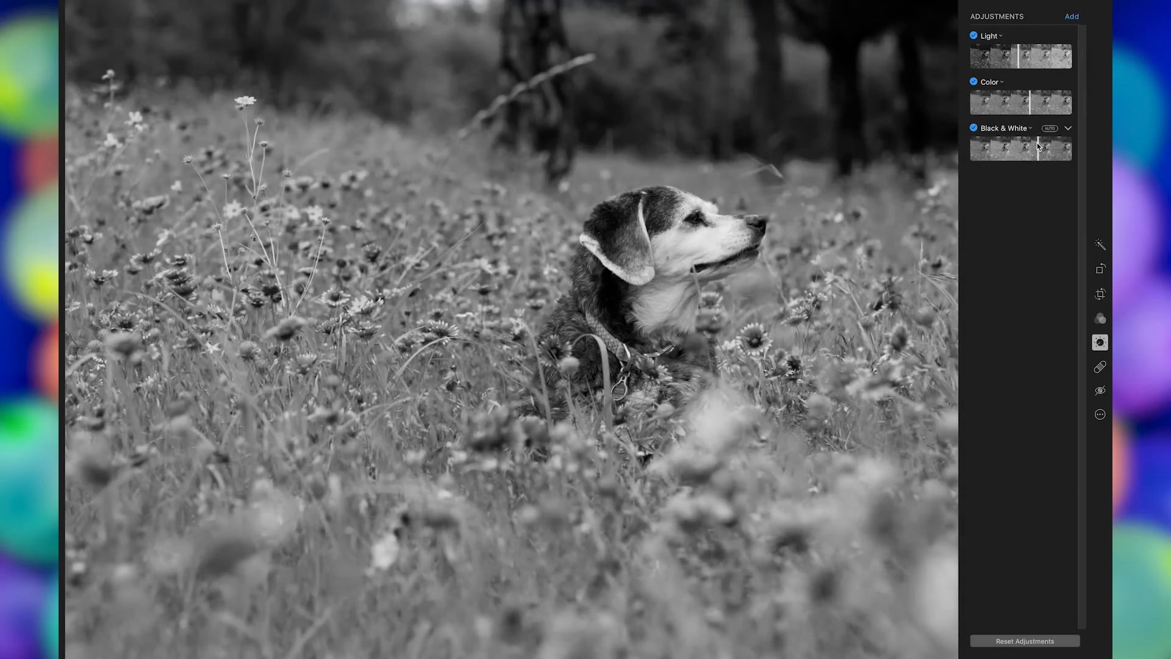
click(974, 129)
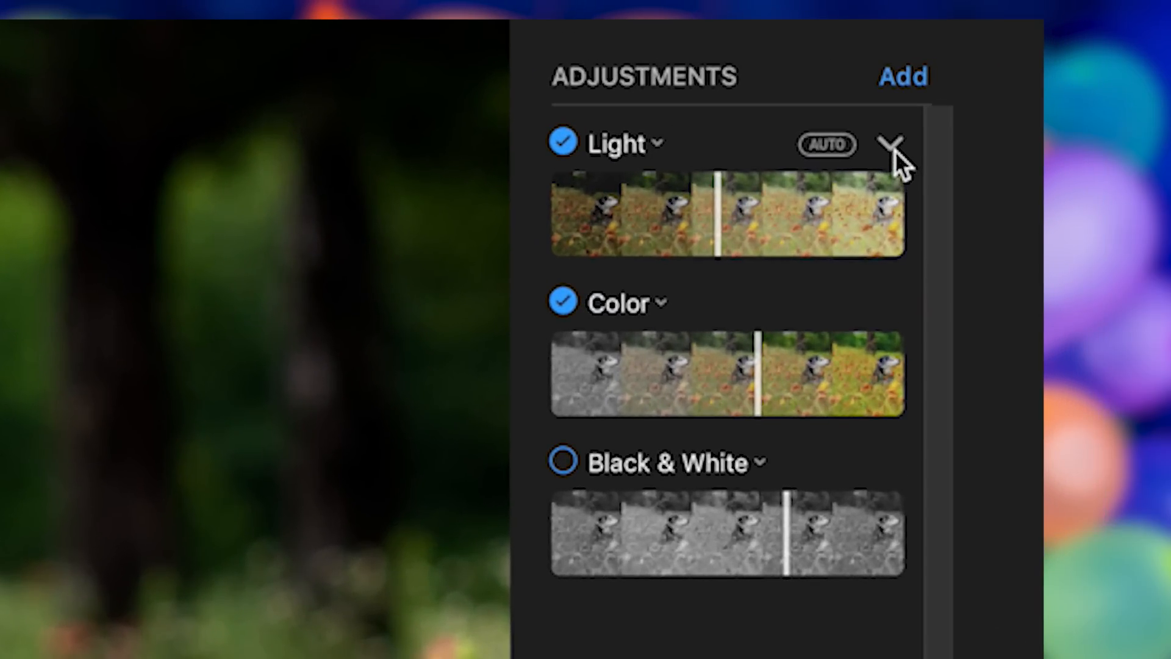
Reveal the detailed Light, Color and Black & White settings, and set Exposure to 0.23 and Shadows to -0.28
click(891, 147)
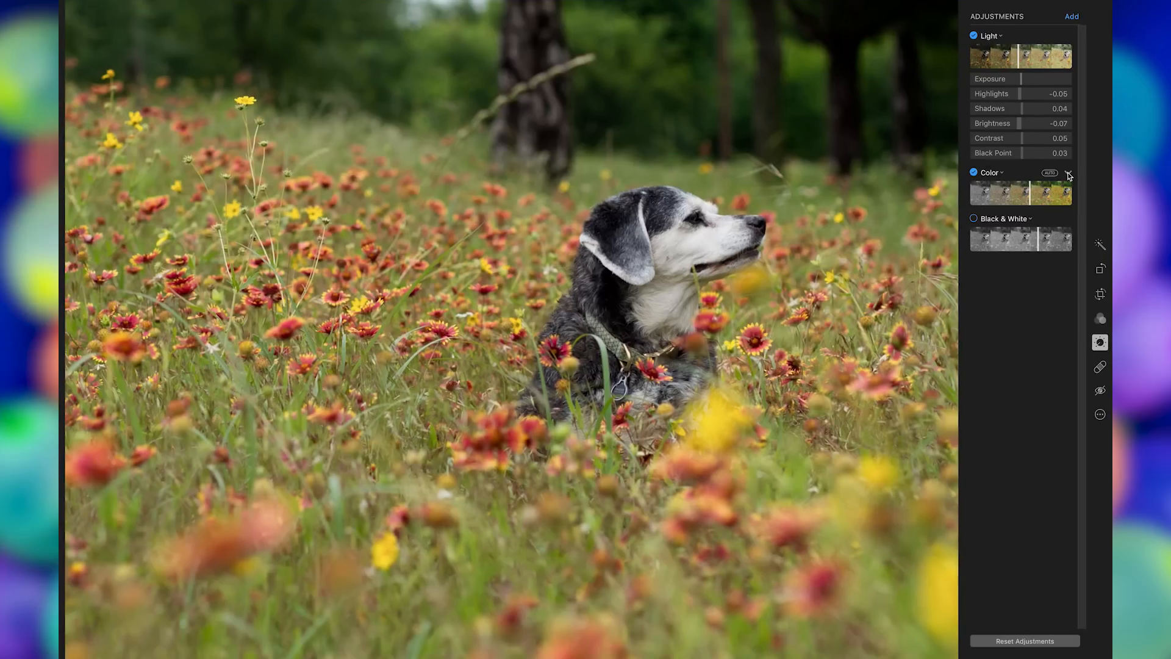
click(890, 615)
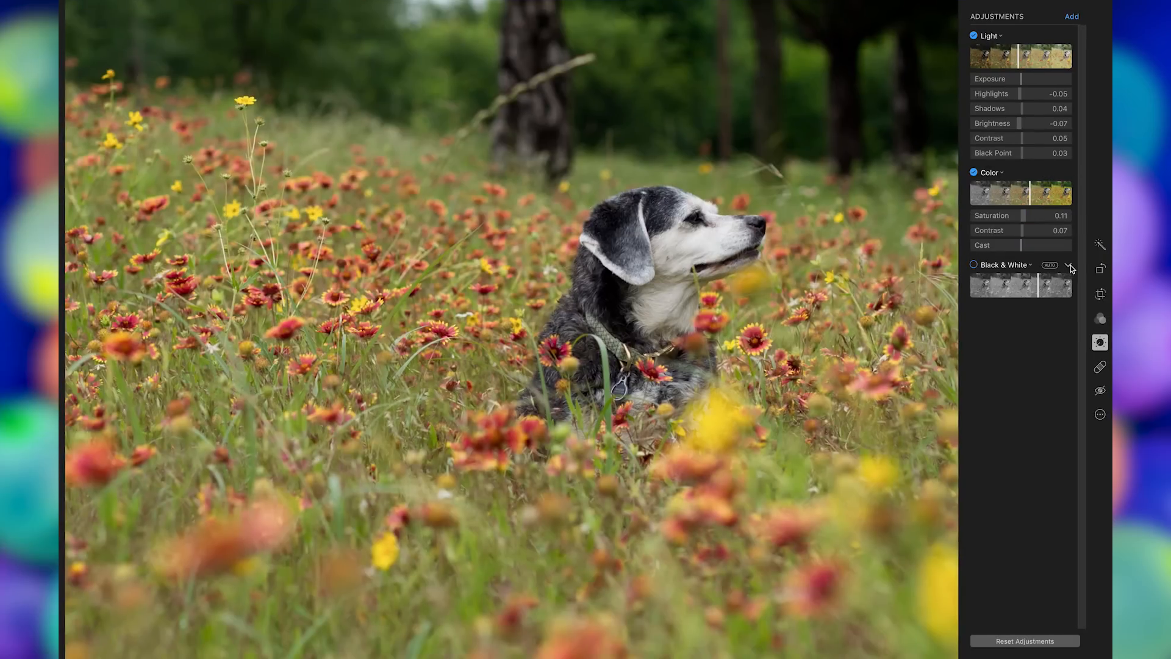
click(1067, 264)
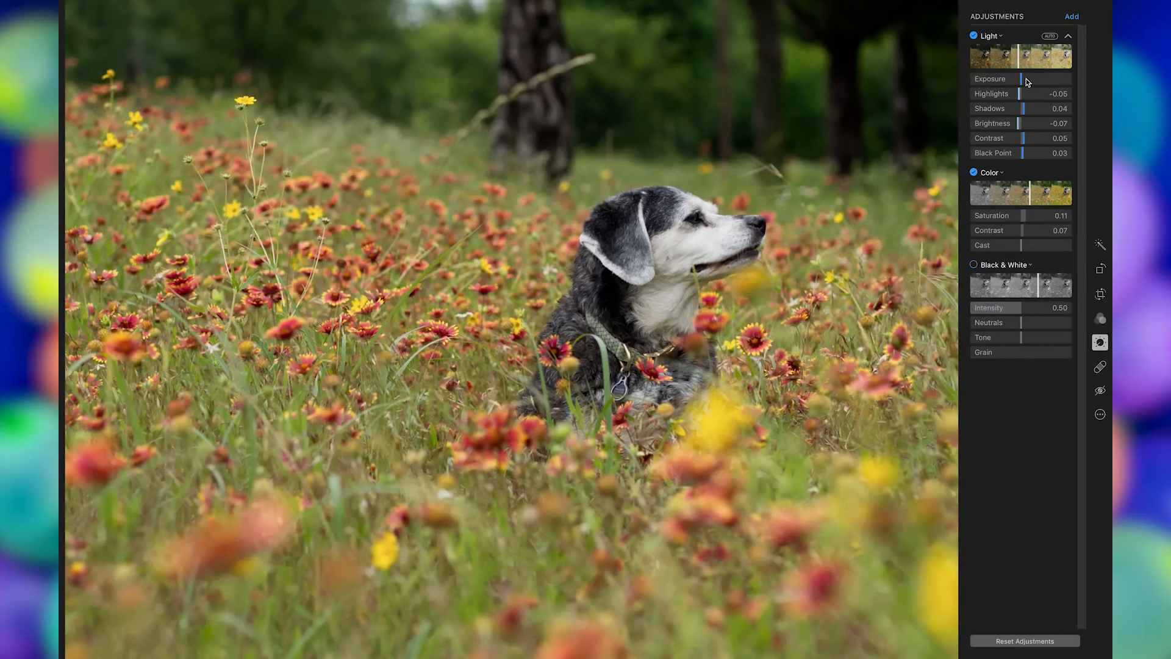
drag(1021, 79, 1007, 112)
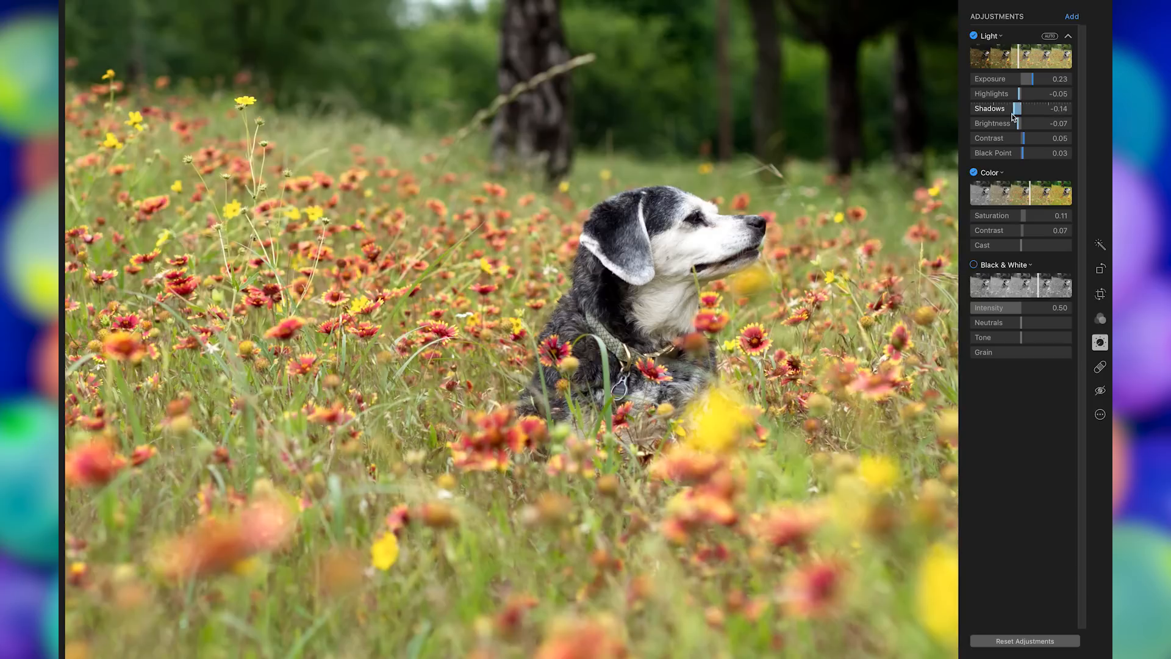
click(1070, 38)
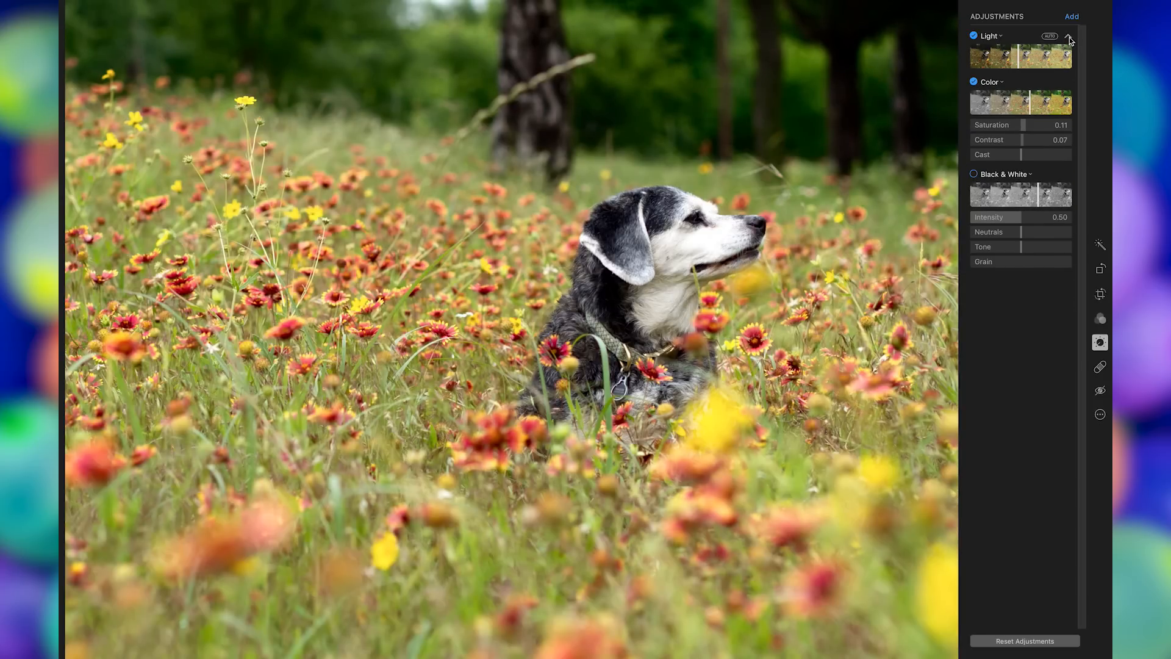
click(1069, 38)
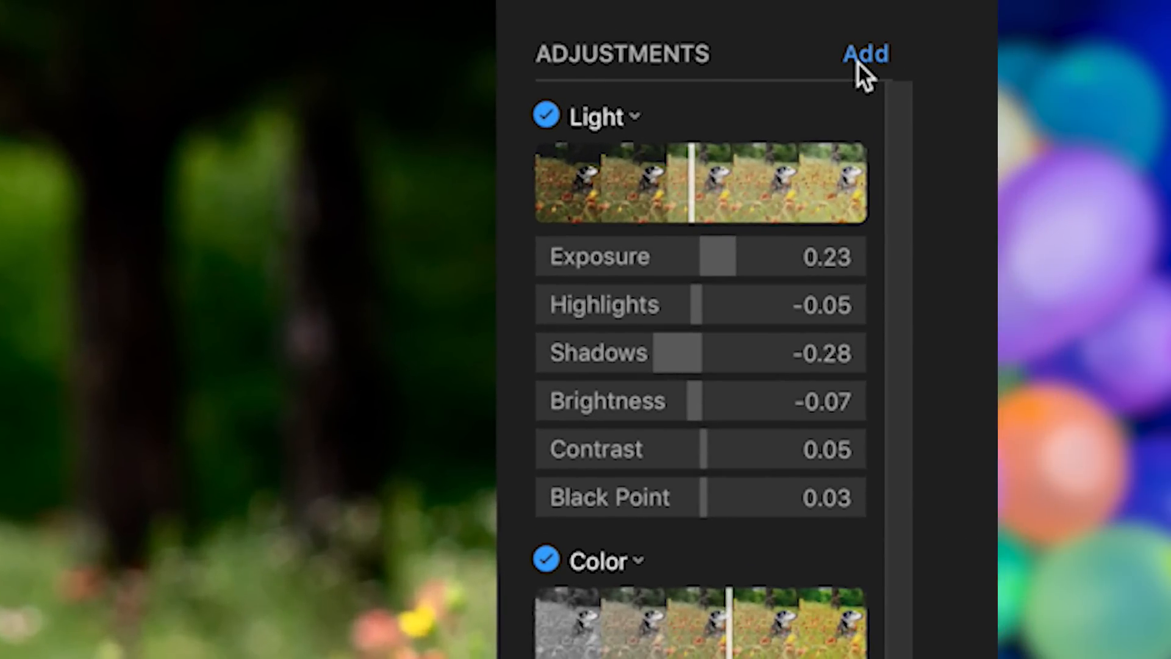
Add the Histogram and Sharpen adjustments, set the sharpening intensity to 0.48, and leave the adjustments
click(861, 55)
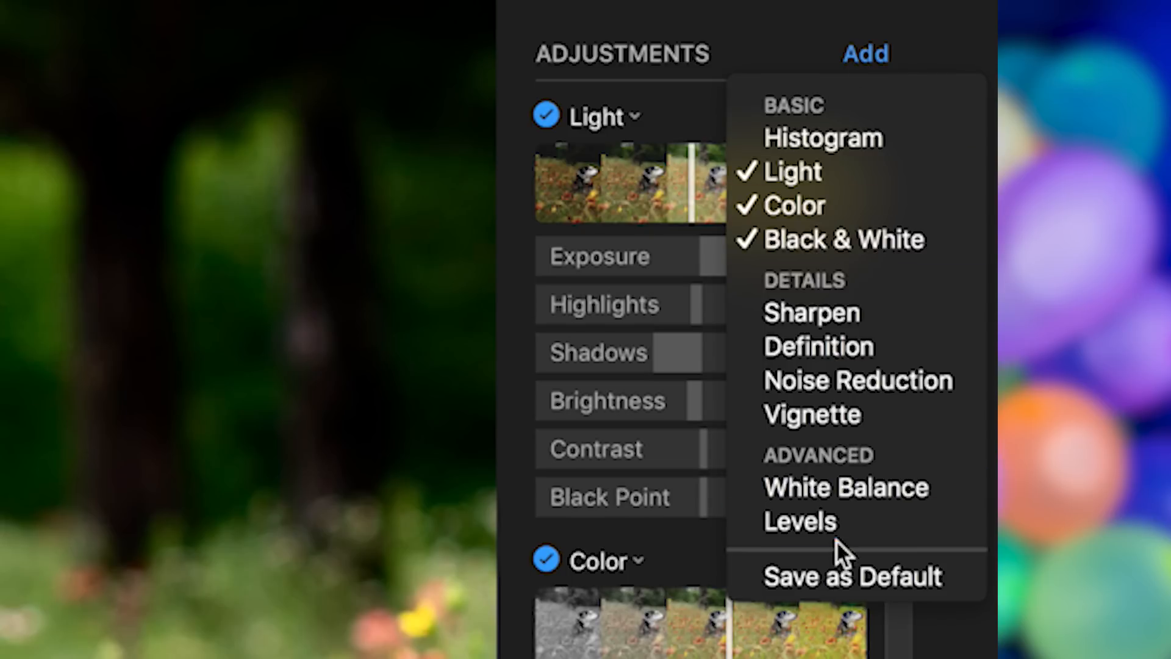
click(788, 131)
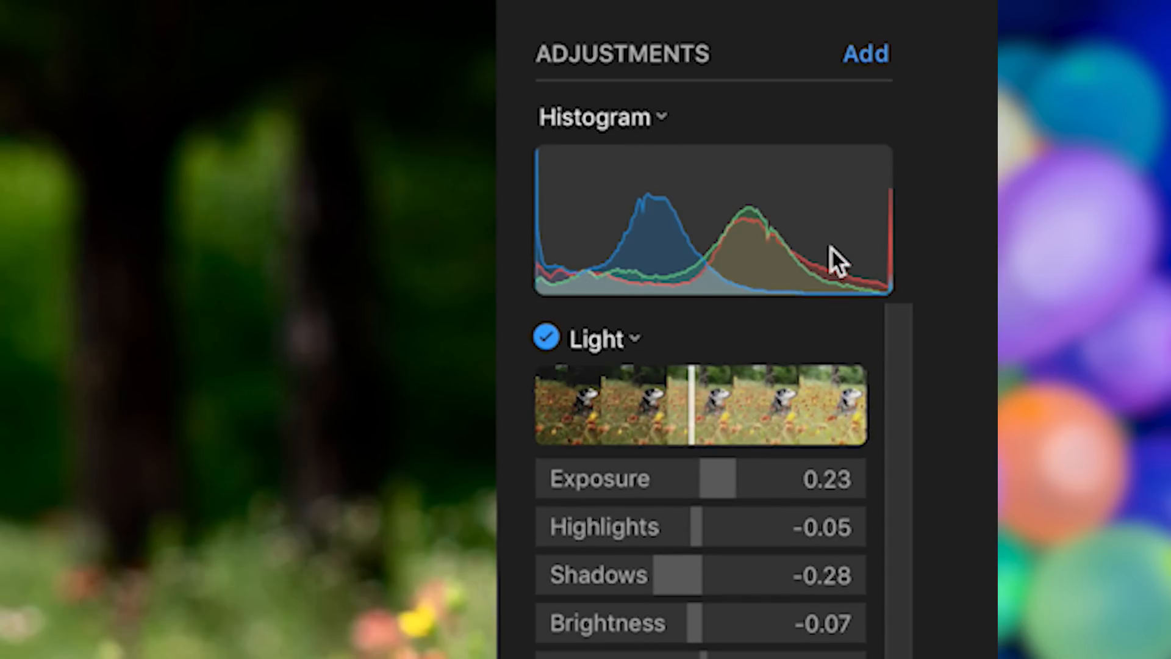
click(869, 57)
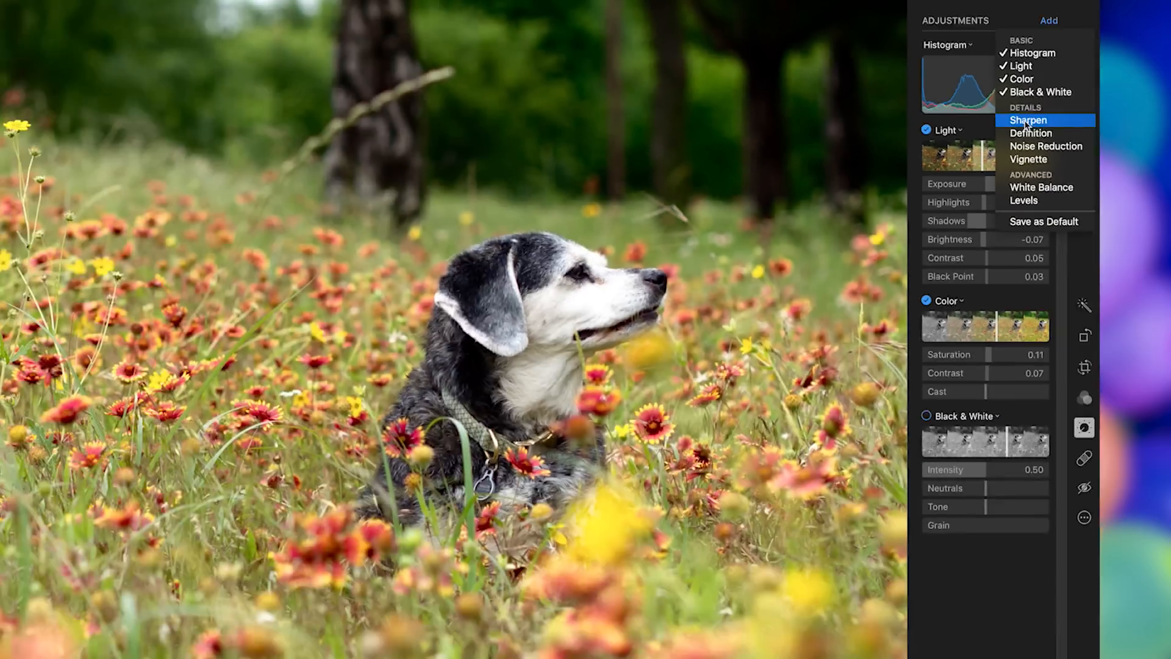
click(802, 313)
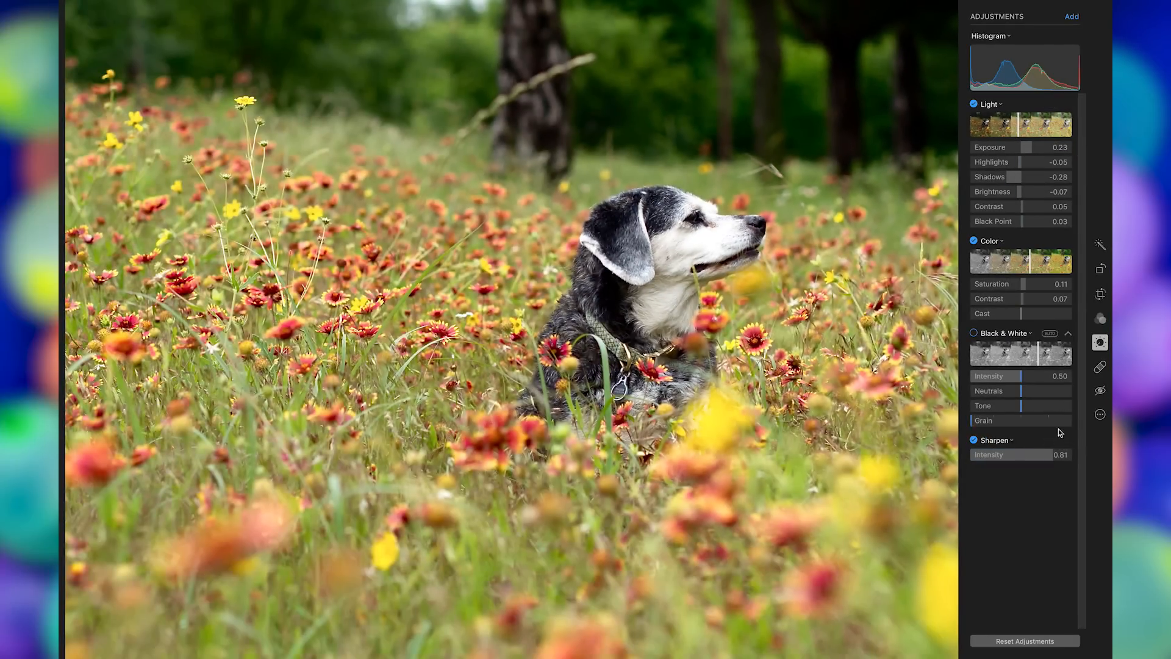
click(1068, 442)
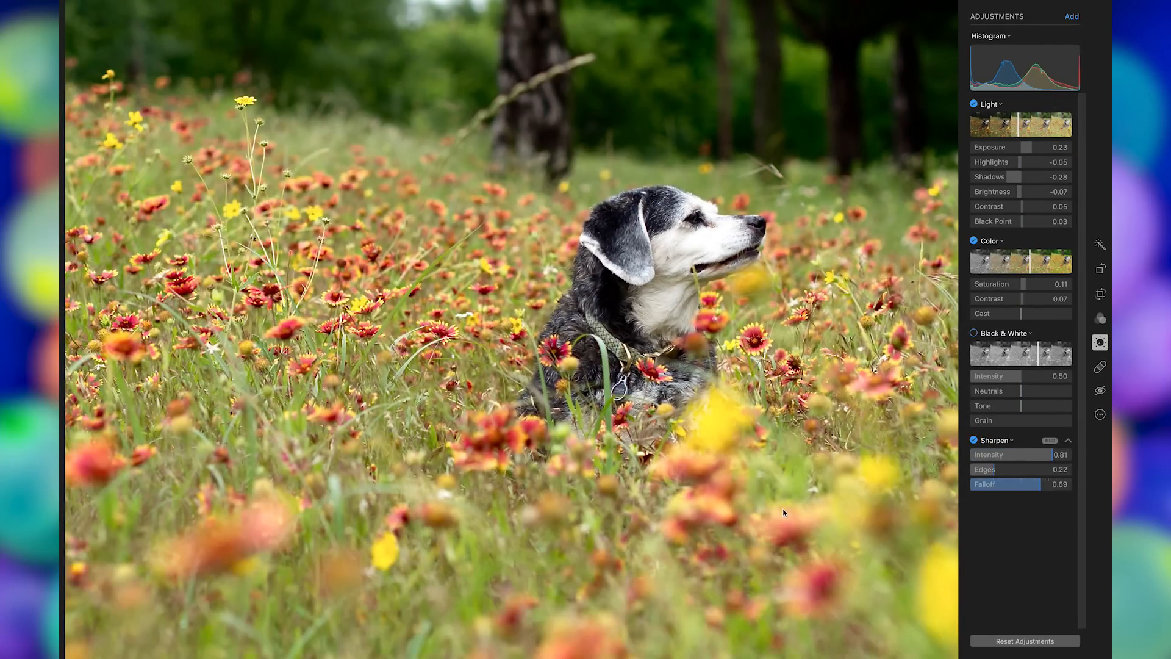
drag(1008, 458, 983, 469)
click(1010, 443)
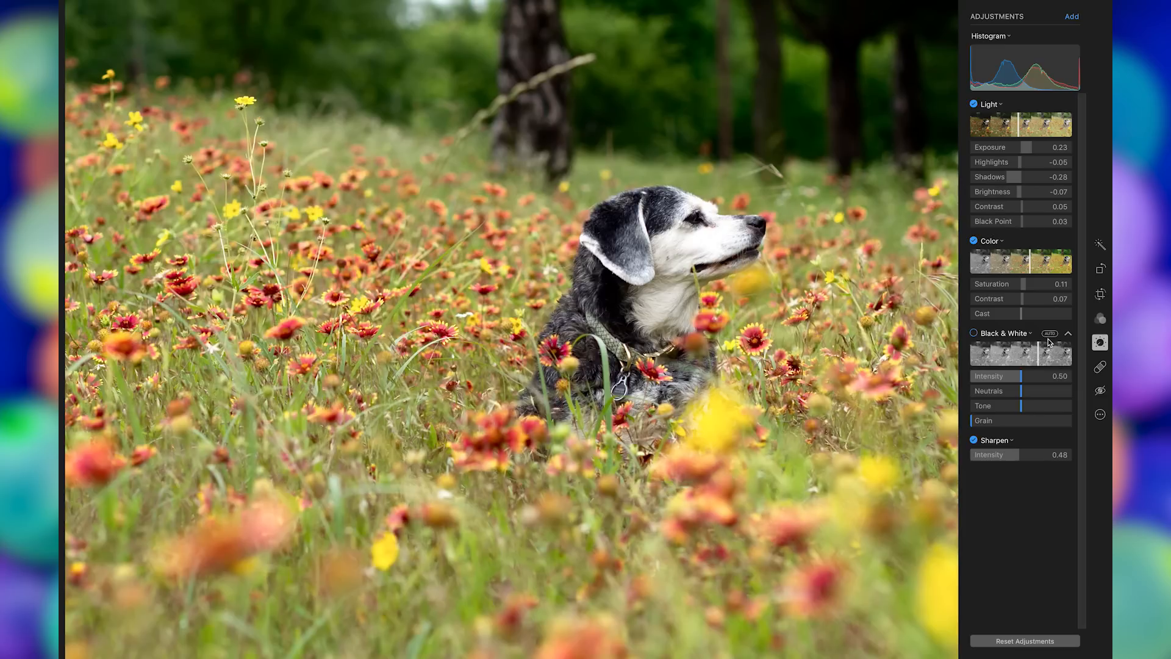
click(1100, 342)
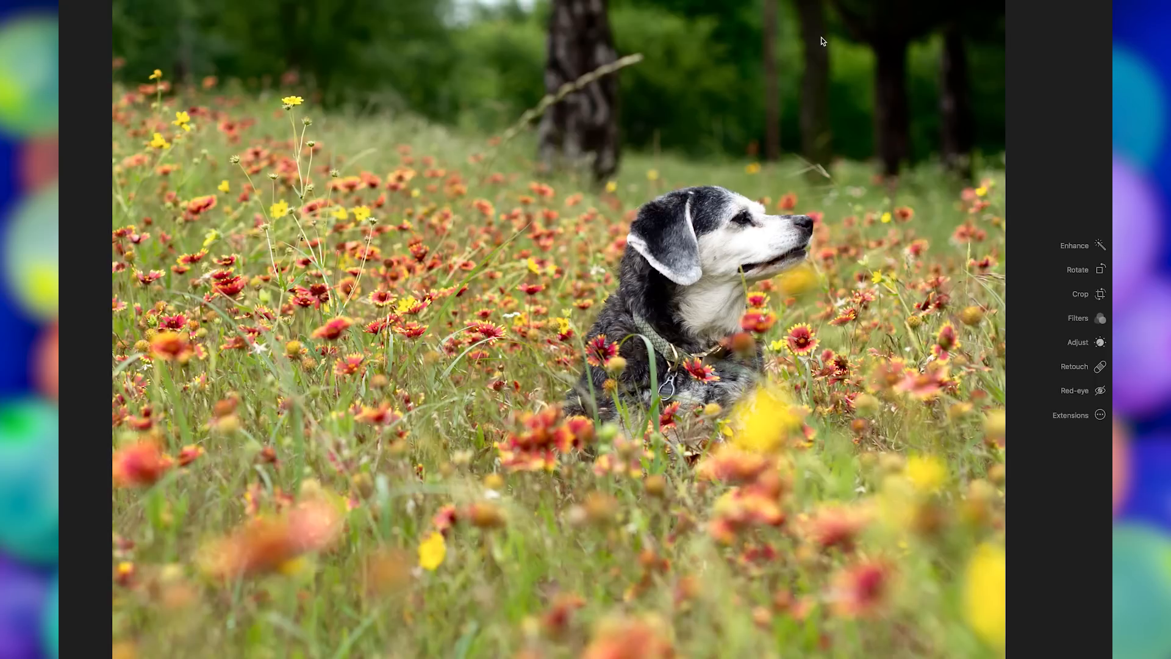
Revert the edited photo to its original version
mouse_move(1106, 2)
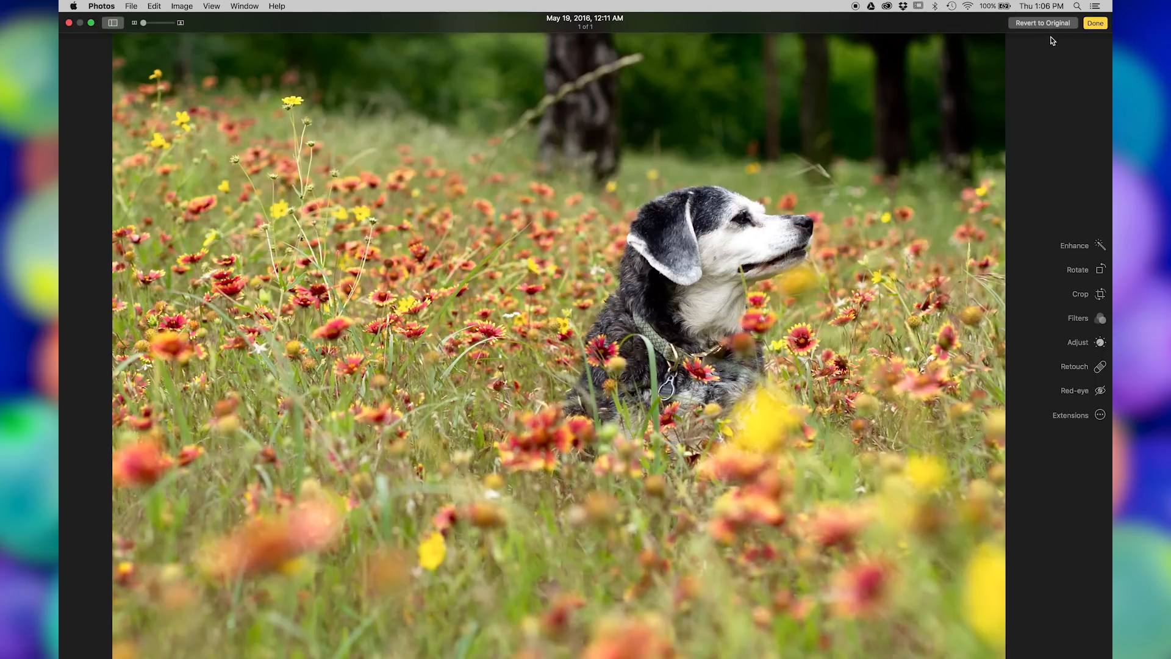
mouse_move(1035, 1)
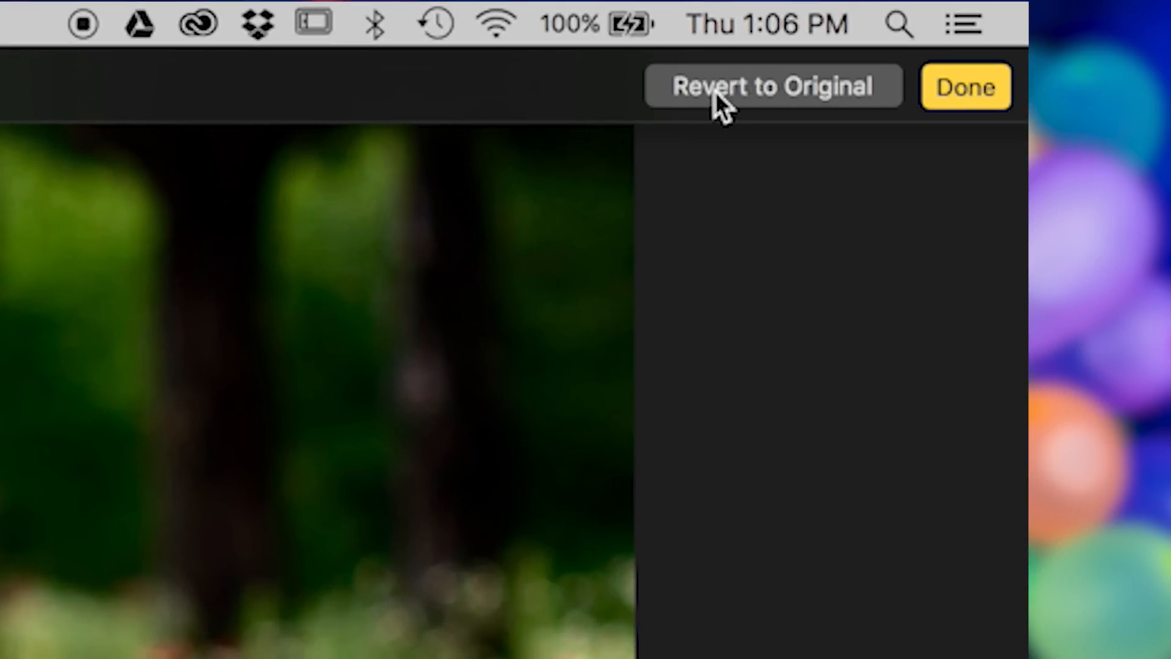
click(715, 92)
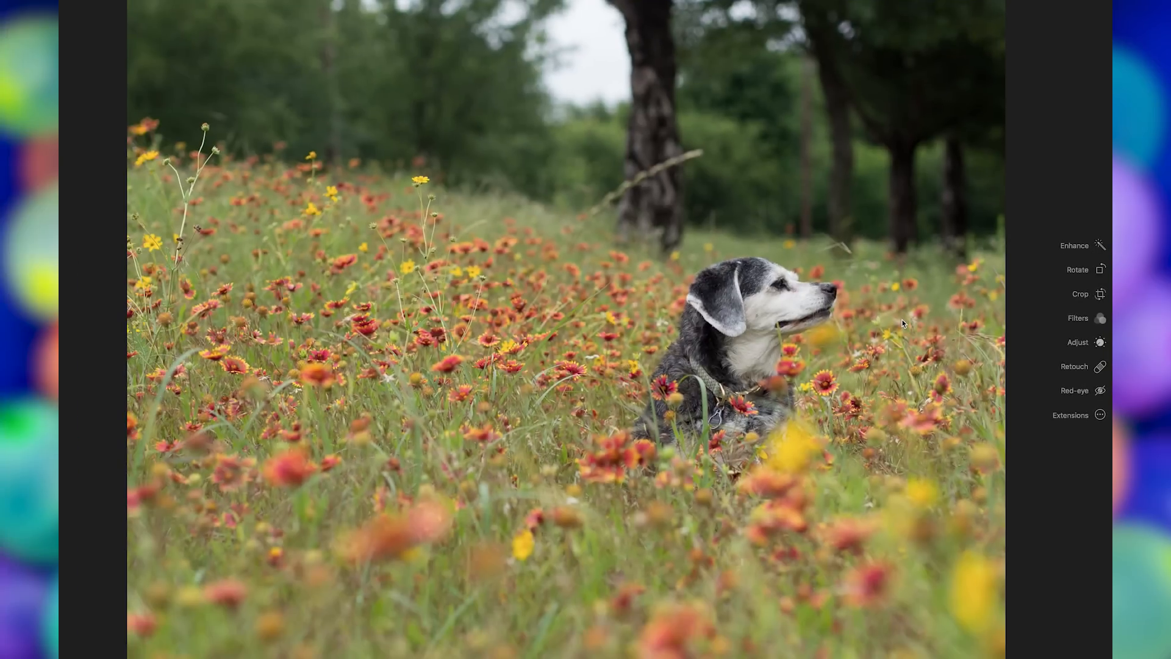